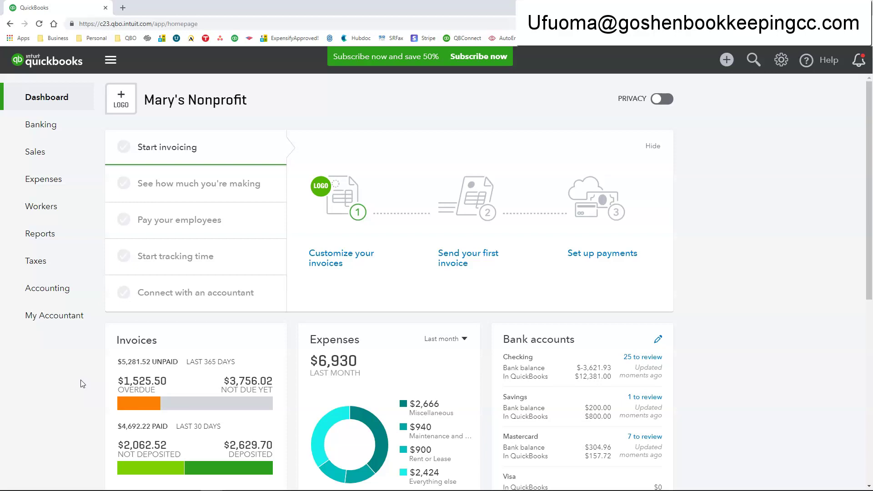
Show the Sales > Customers list.
click(94, 379)
mouse_move(61, 155)
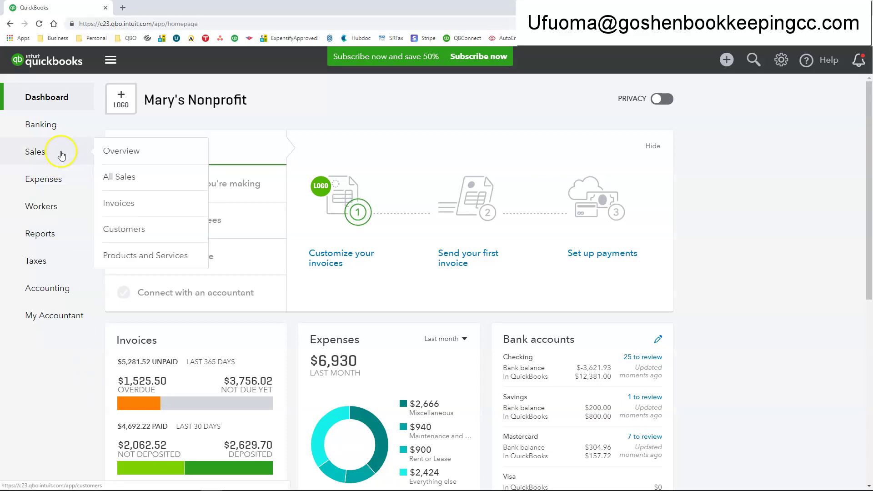
click(140, 231)
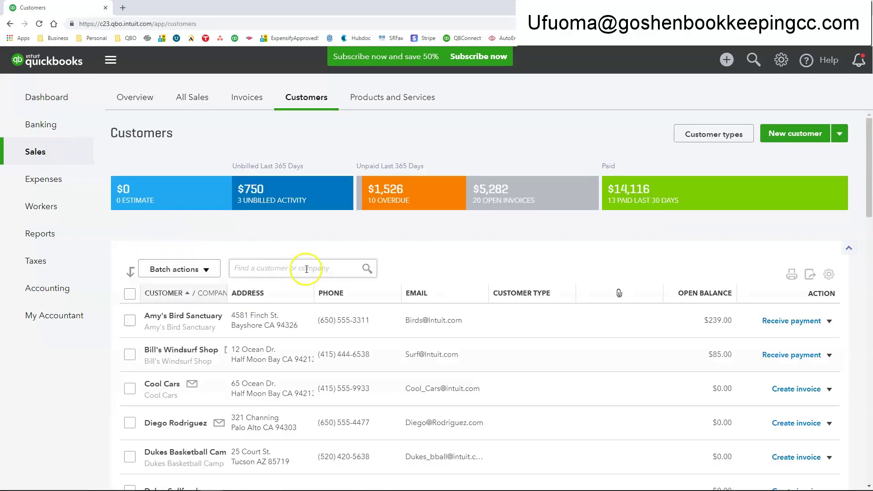
scroll(366, 265, down, 2)
scroll(370, 269, down, 1)
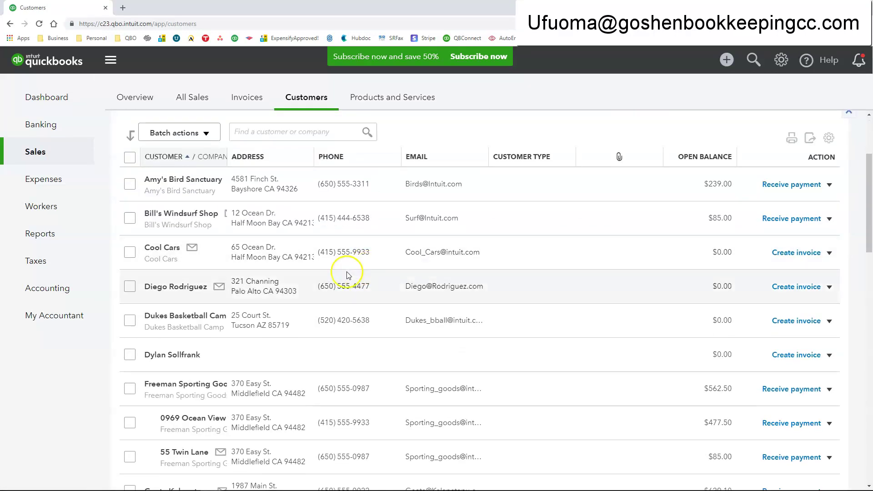
Tick Amy's Bird Sanctuary, Bill's Windsurf Shop, Cool Cars and a fourth customer, then open Batch actions.
click(130, 183)
click(130, 218)
click(130, 252)
click(130, 287)
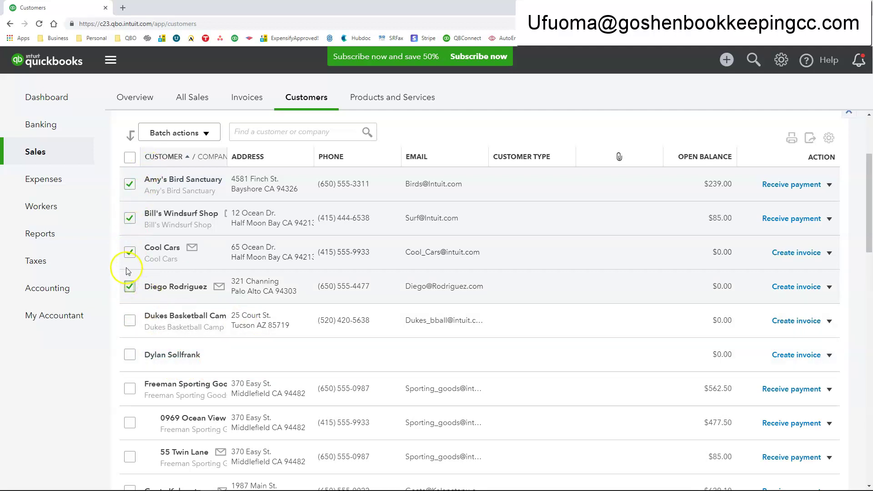
click(205, 133)
click(173, 157)
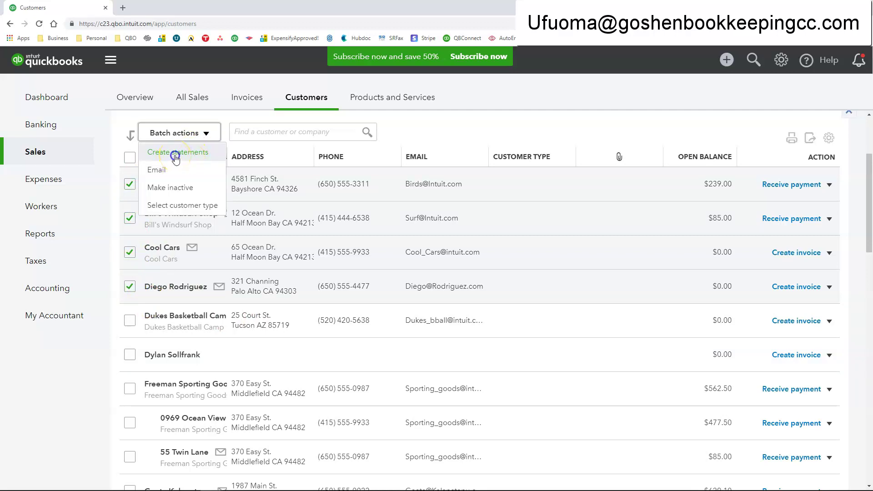
Create statements for the checked customers with Statement Type set to Transaction Statement.
click(176, 158)
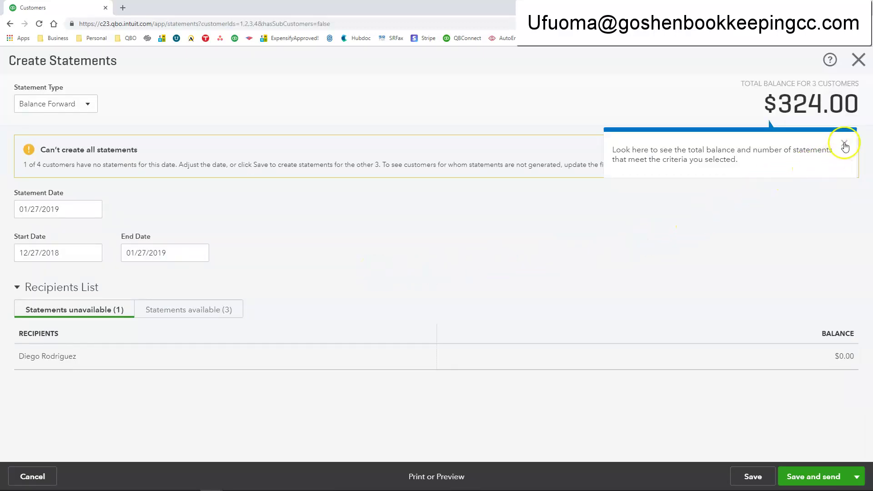
click(845, 143)
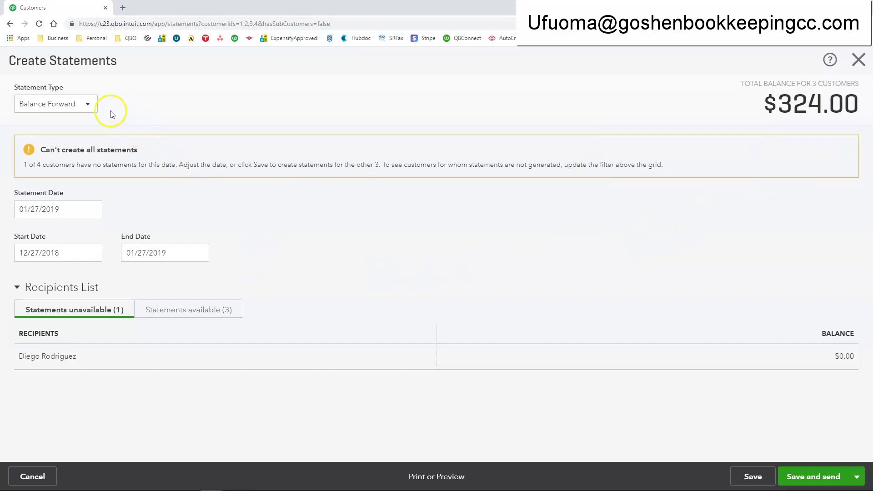
click(87, 104)
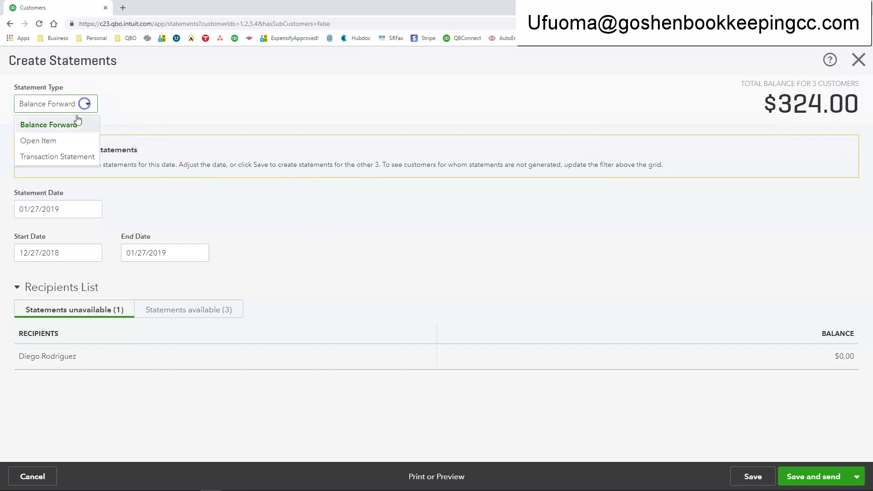
click(54, 143)
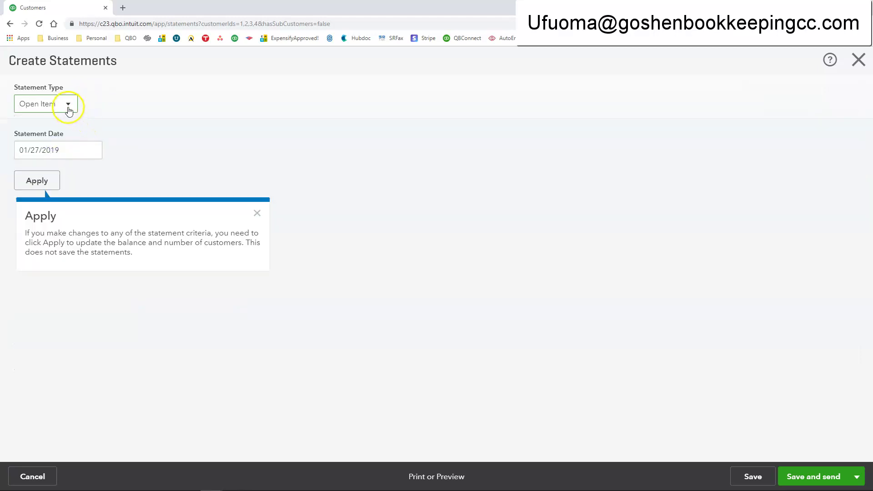
click(68, 108)
click(60, 158)
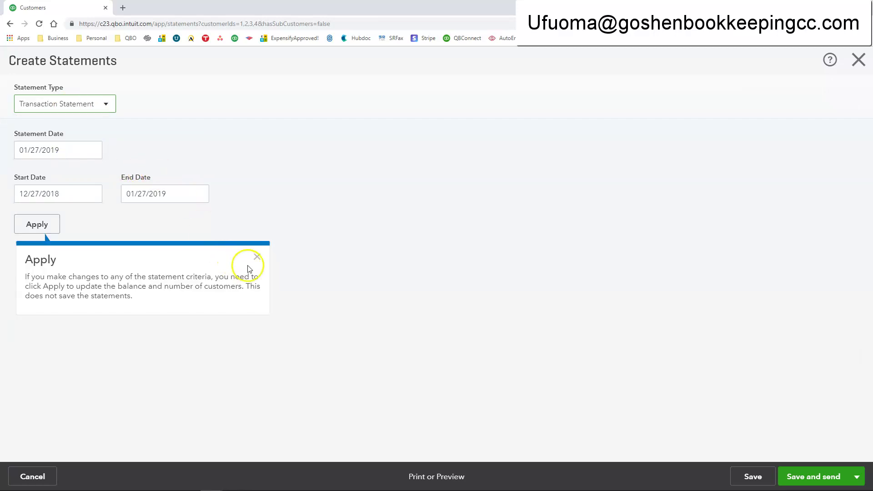
click(257, 257)
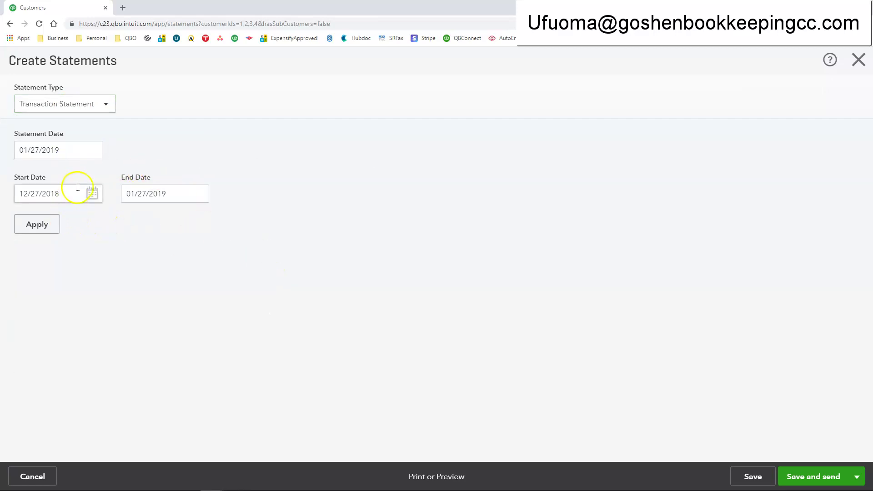
Set the statement start date to 01/01/2018 and apply the criteria.
click(91, 192)
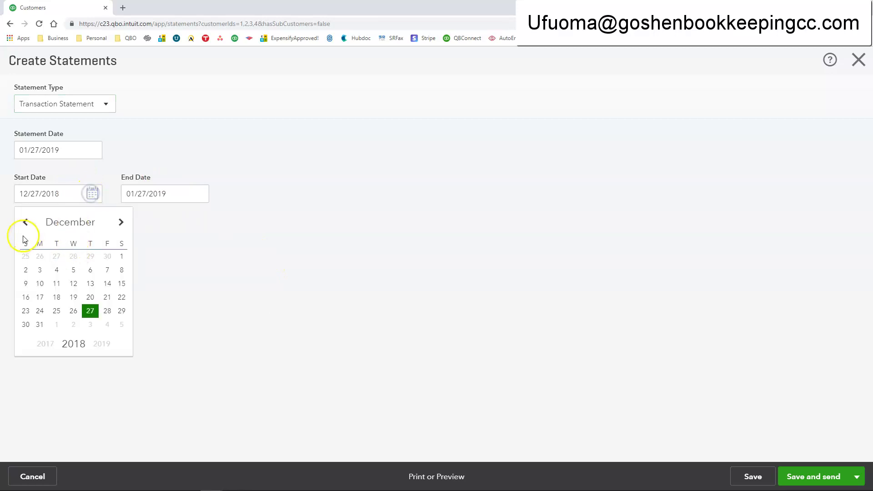
click(92, 150)
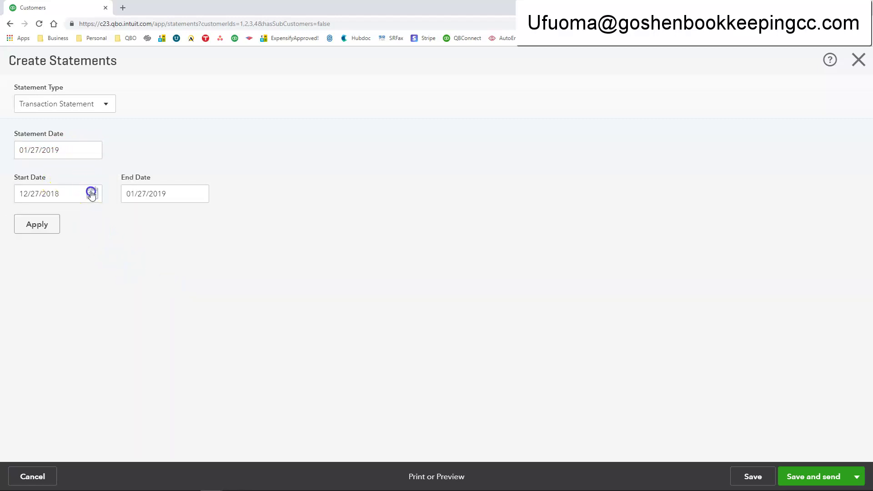
click(91, 193)
click(25, 224)
click(25, 224)
click(25, 223)
click(25, 224)
click(25, 223)
click(26, 224)
click(26, 223)
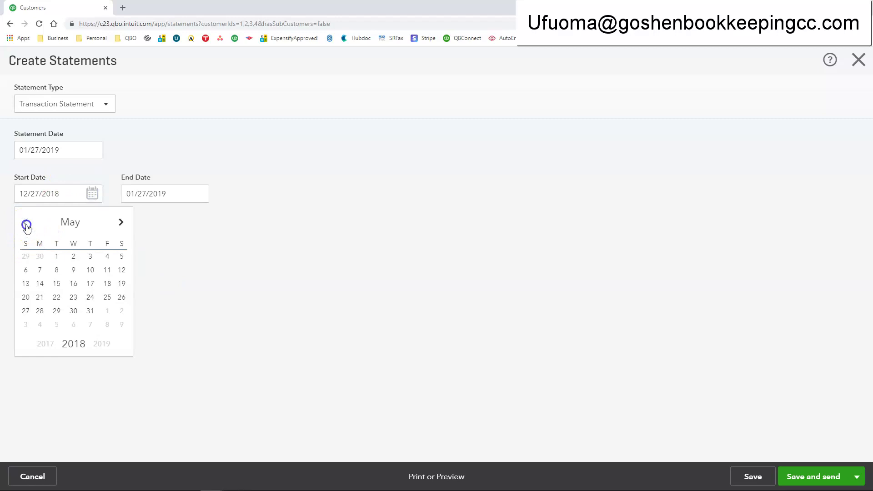
click(26, 223)
click(26, 223)
click(26, 223)
click(26, 224)
click(25, 223)
click(120, 223)
click(41, 256)
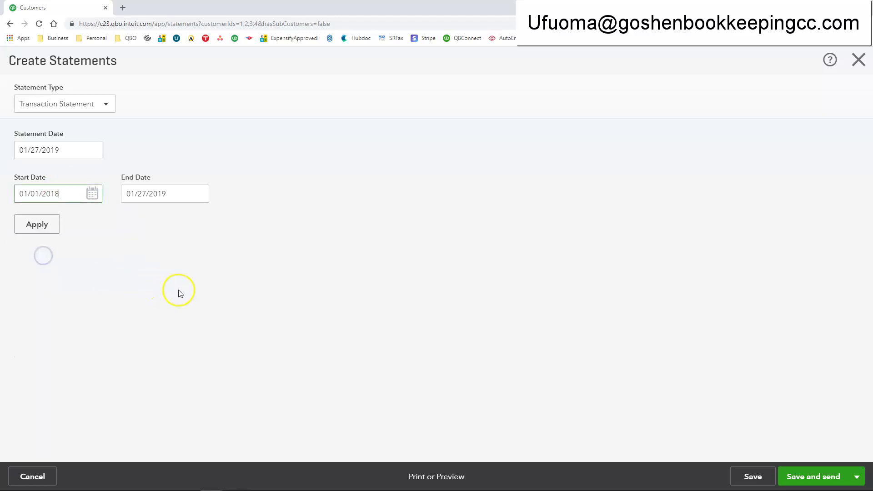
click(49, 228)
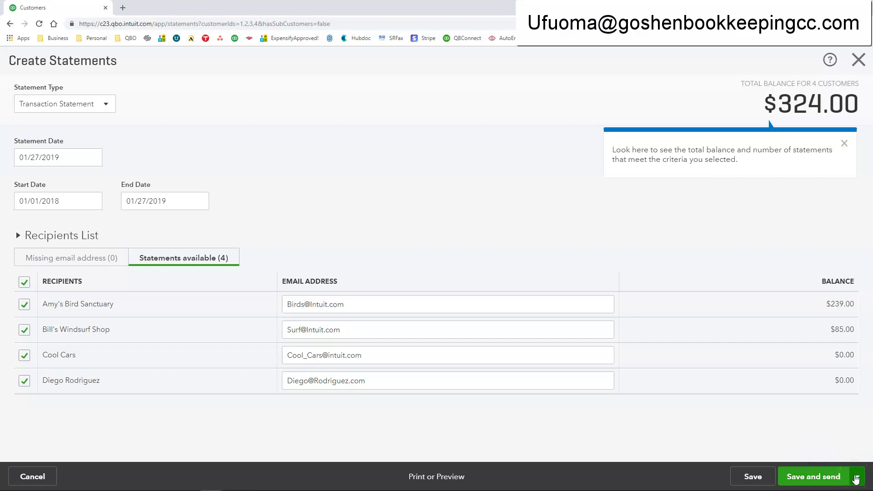
click(856, 477)
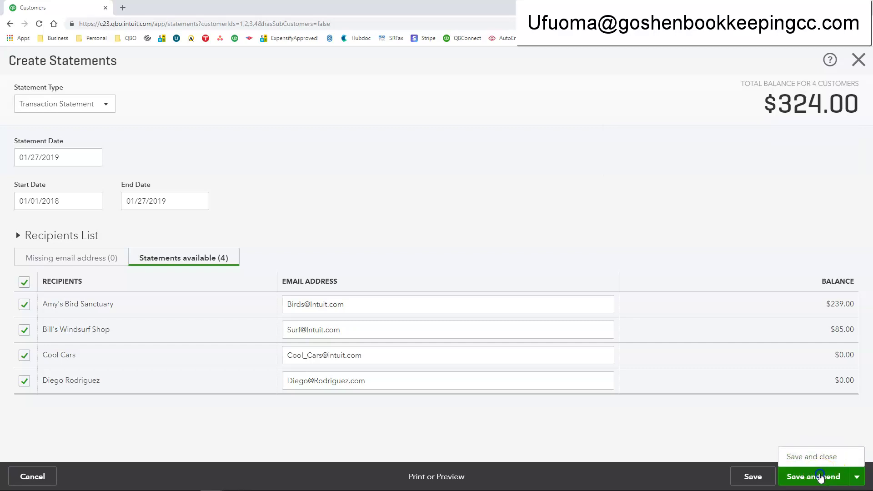
Save the statements and change the email subject's company name to Mary's Nonprofit.
click(820, 475)
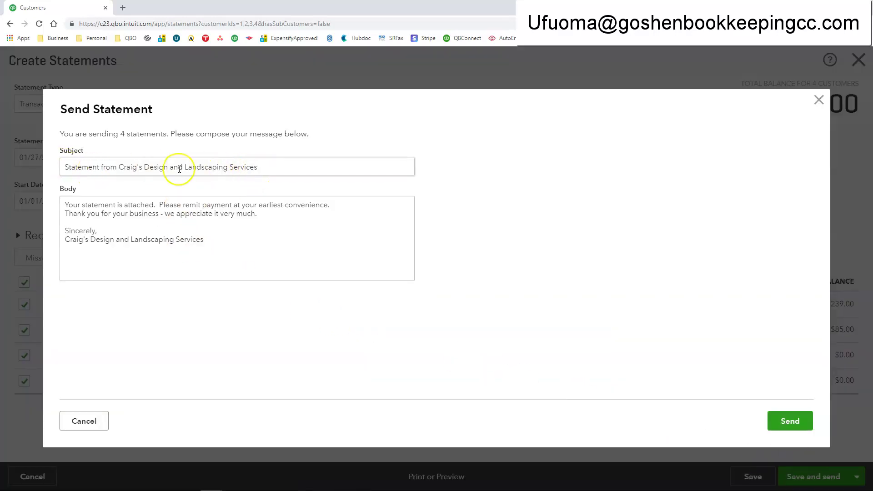
drag(276, 167, 64, 168)
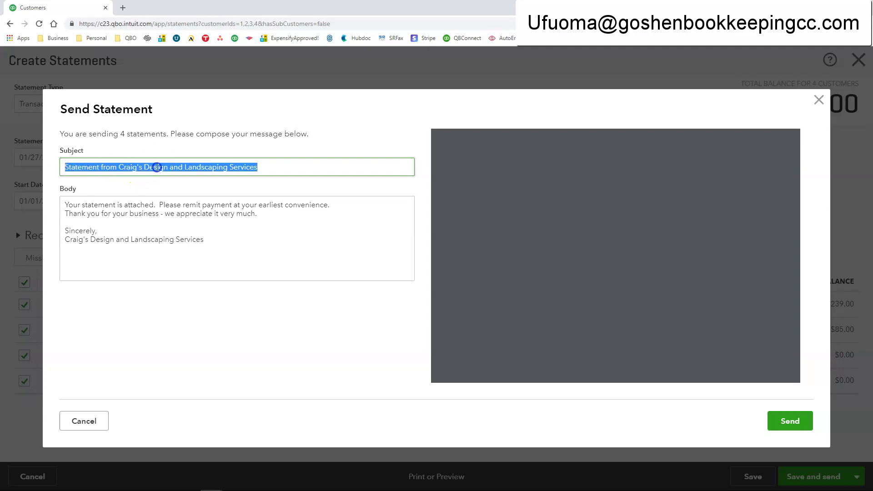
click(155, 168)
drag(262, 168, 120, 169)
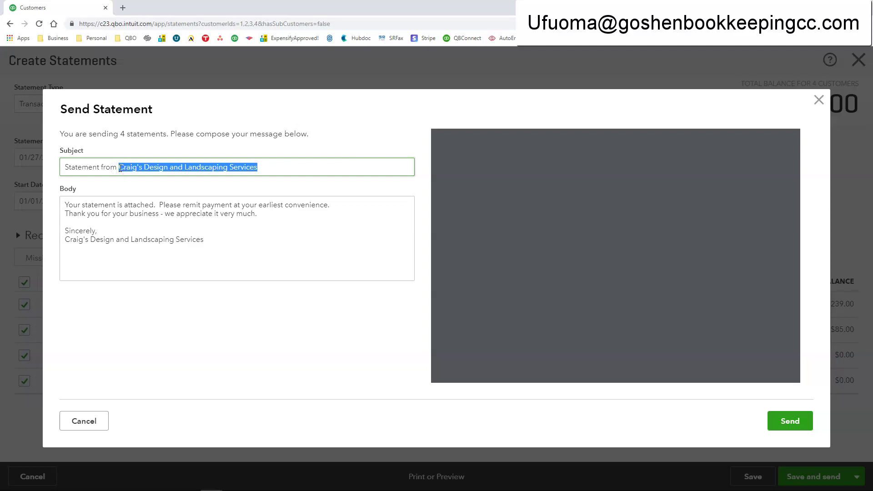
text(Mary's)
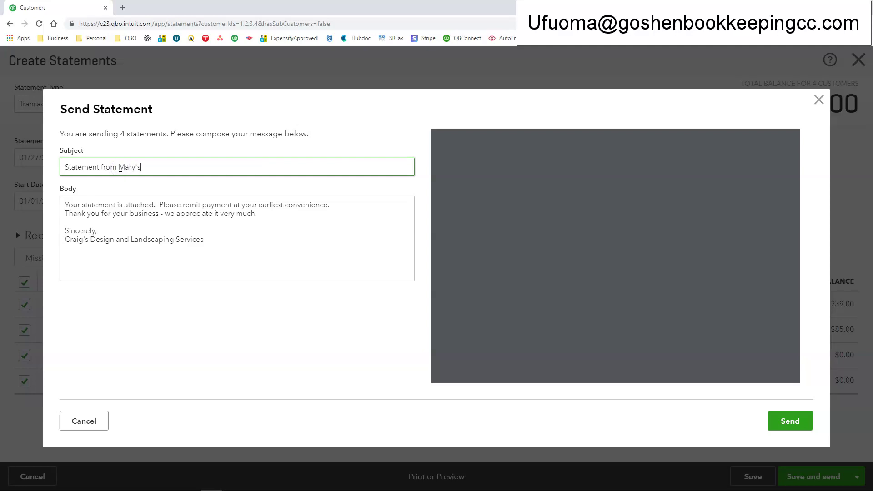
text( Nonprofit)
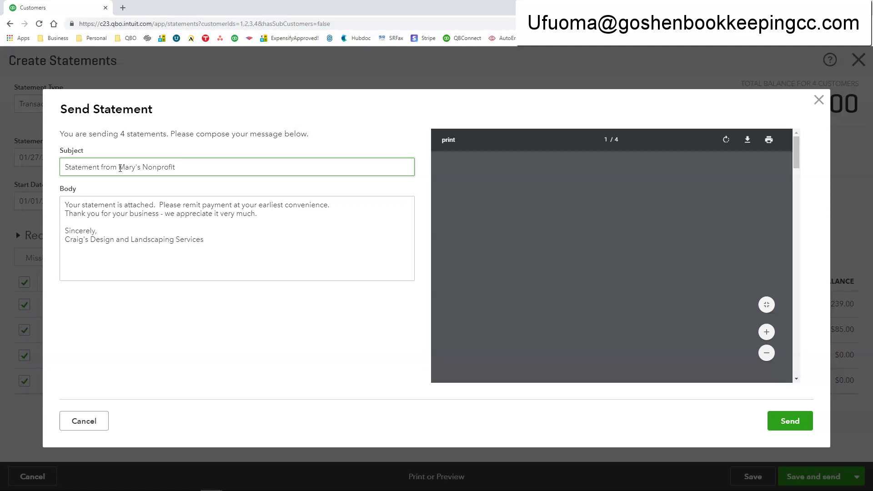
Sign the message body as Mary's Nonprofit and send the four statements.
click(122, 213)
drag(158, 240, 65, 229)
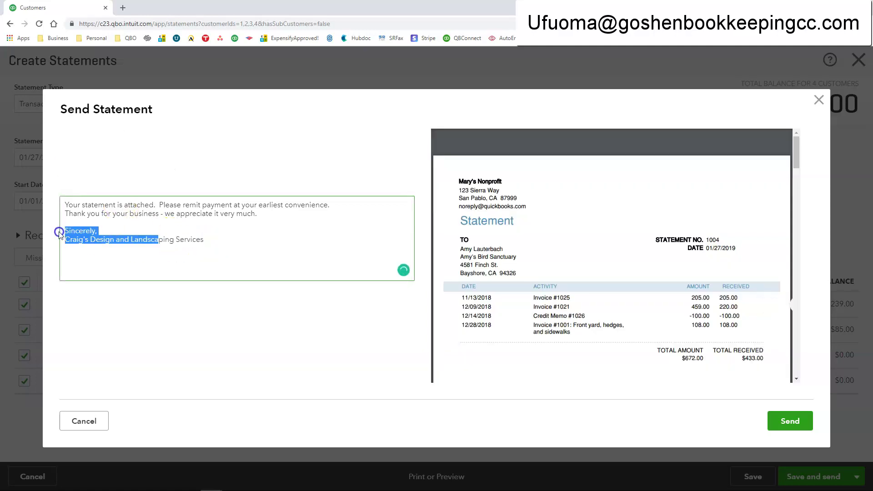
drag(203, 240, 67, 237)
text(Mary's Nonprofit)
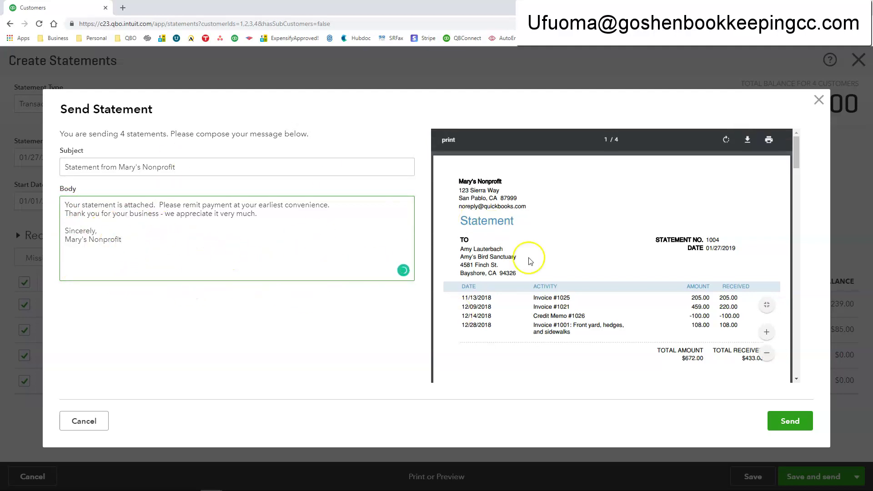
click(782, 424)
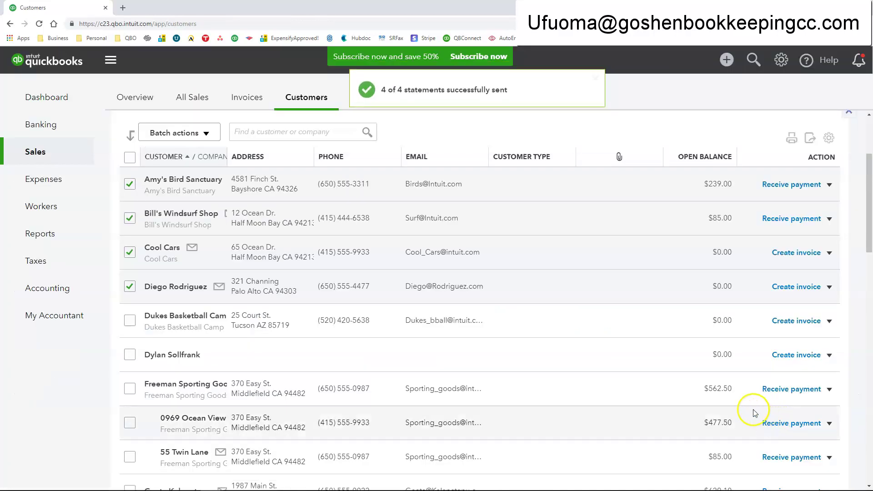